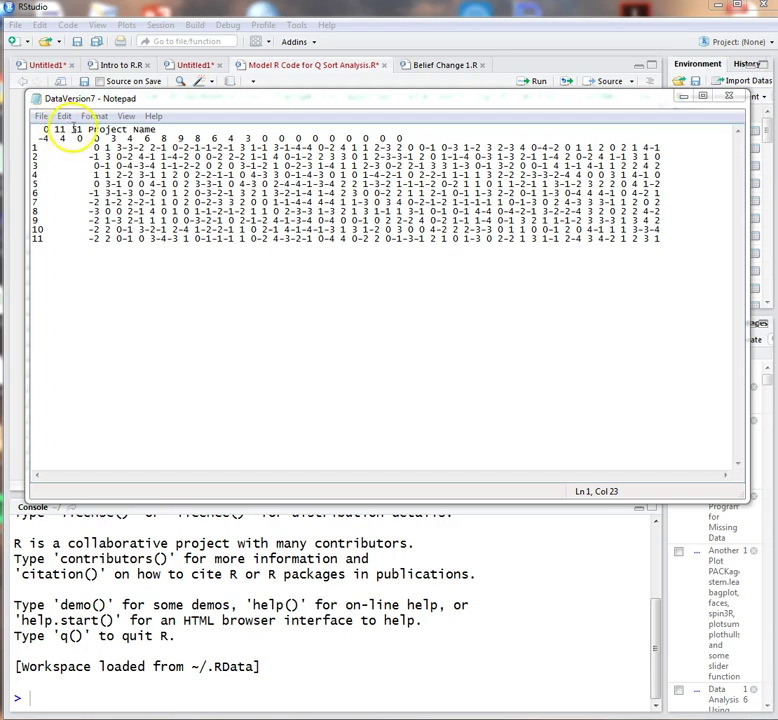
Examine the first line's item count and, in the second line, the distribution frequencies and padding zeros on either side.
double_click(75, 129)
type("51")
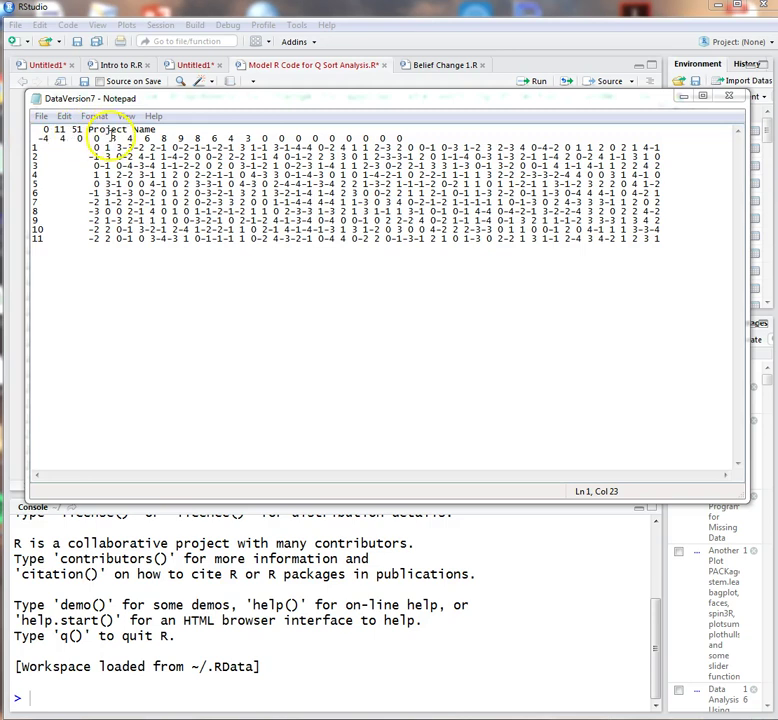
left_click_drag(258, 138, 108, 138)
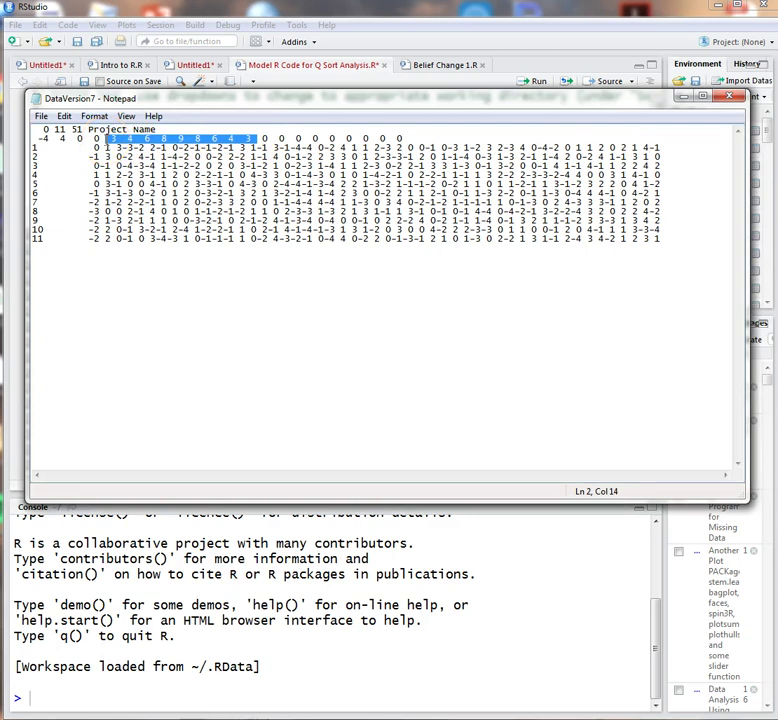
left_click(66, 164)
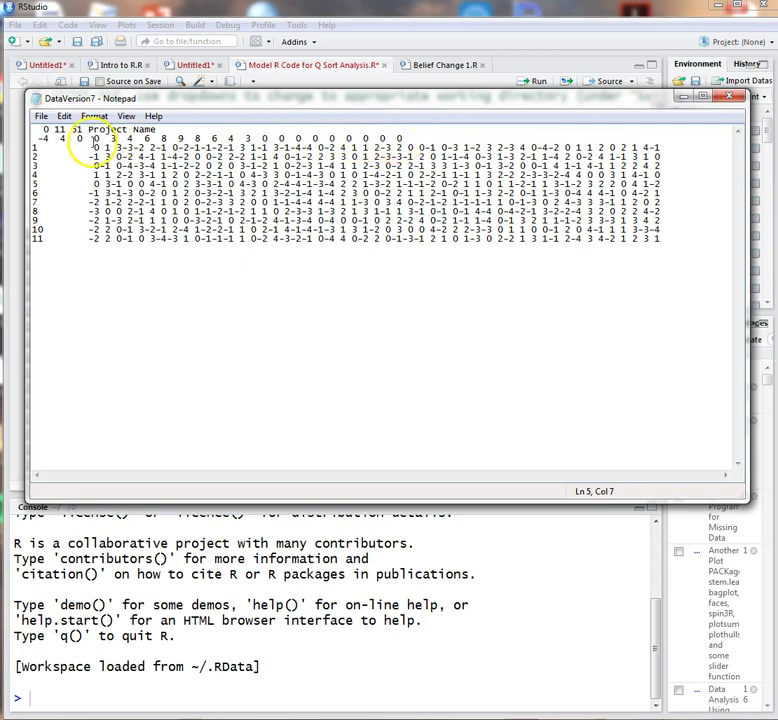
left_click_drag(77, 141, 84, 140)
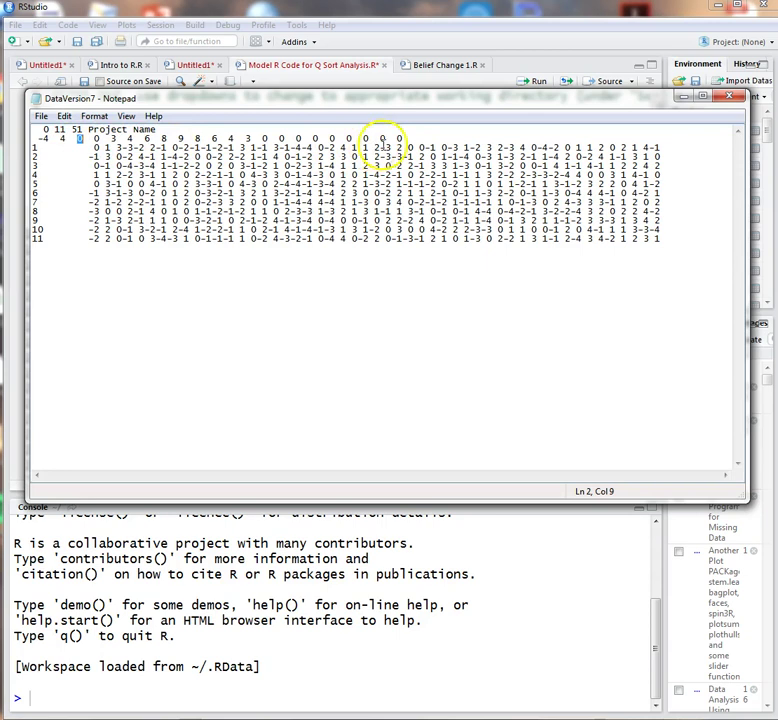
left_click_drag(394, 138, 401, 138)
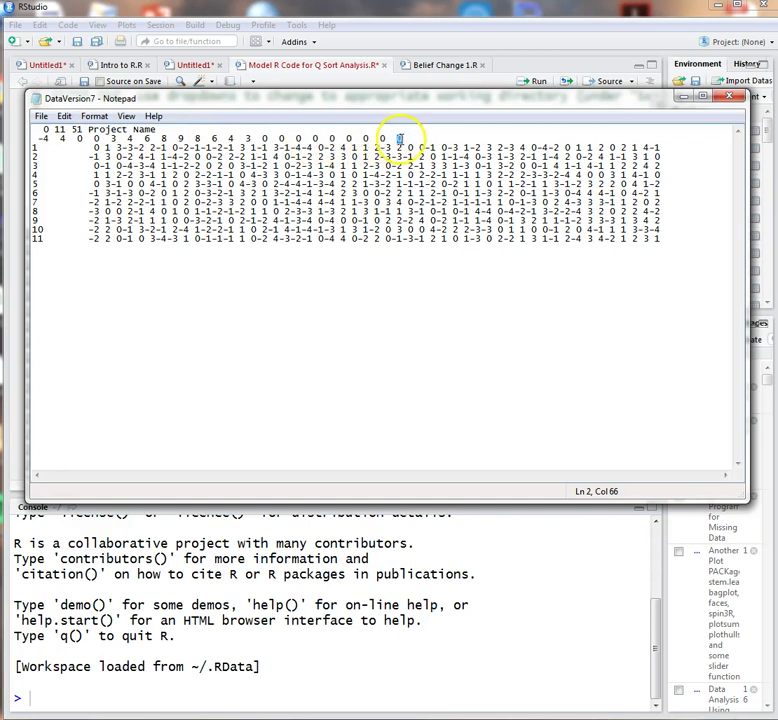
Examine the second line's distribution fields one by one, highlighting the 0, 3, 4 and 9 counts.
left_click(82, 139)
left_click_drag(82, 139, 72, 139)
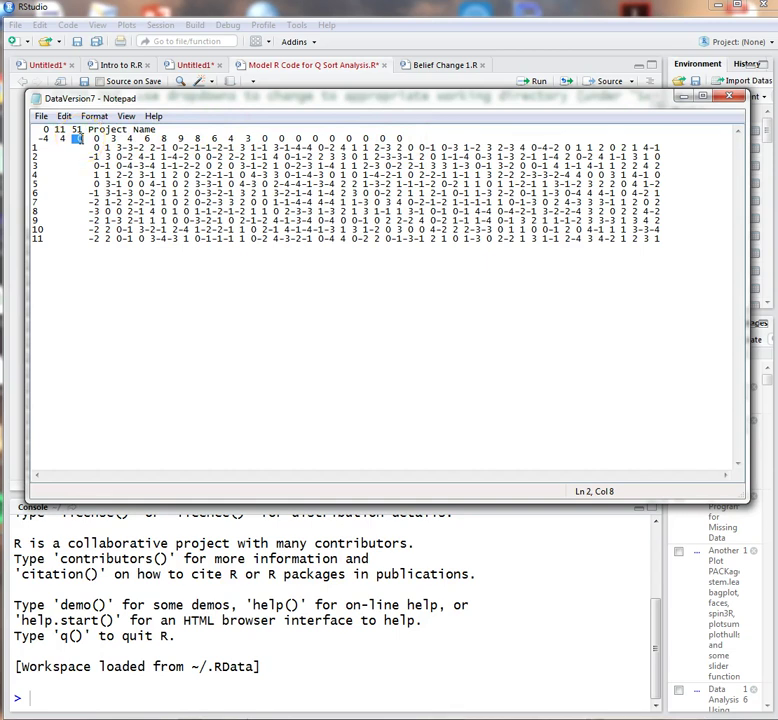
type("0")
key("Right")
key("shift+Right")
key("Right")
key("Right")
key("shift+Right")
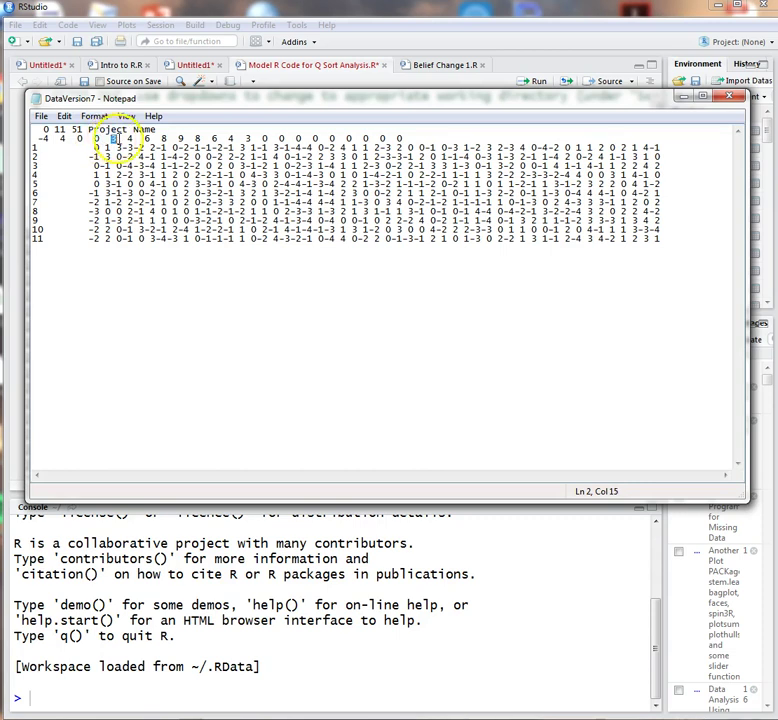
type("3")
key("Right")
key("Right")
key("shift+Right")
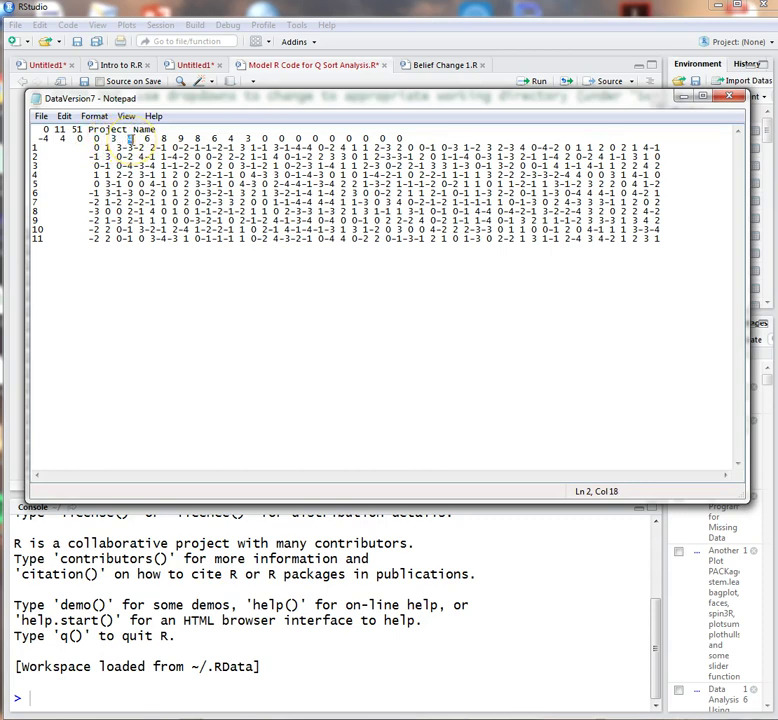
type("4")
key("Right")
key("Right")
key("Right")
key("Right")
key("Right")
key("Right")
key("Right")
key("Right")
key("shift+Right")
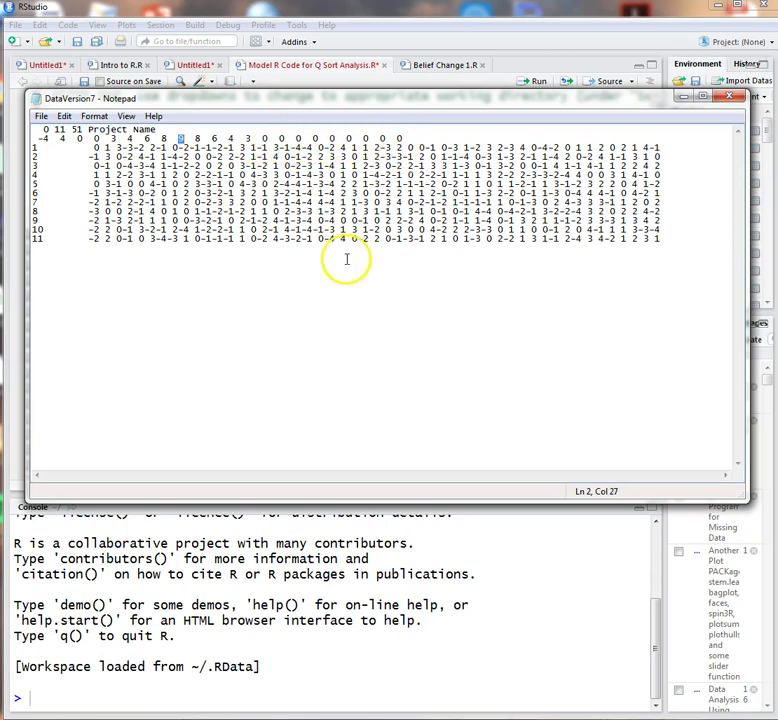
left_click(332, 299)
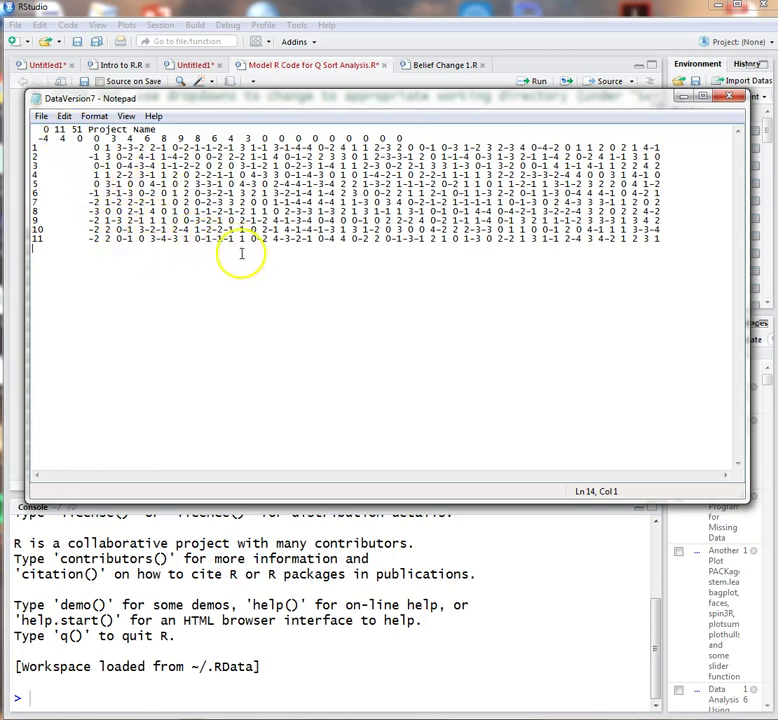
Save the data file under the new name TestFile.DAT in the Leadership and empowerment folder.
left_click(41, 116)
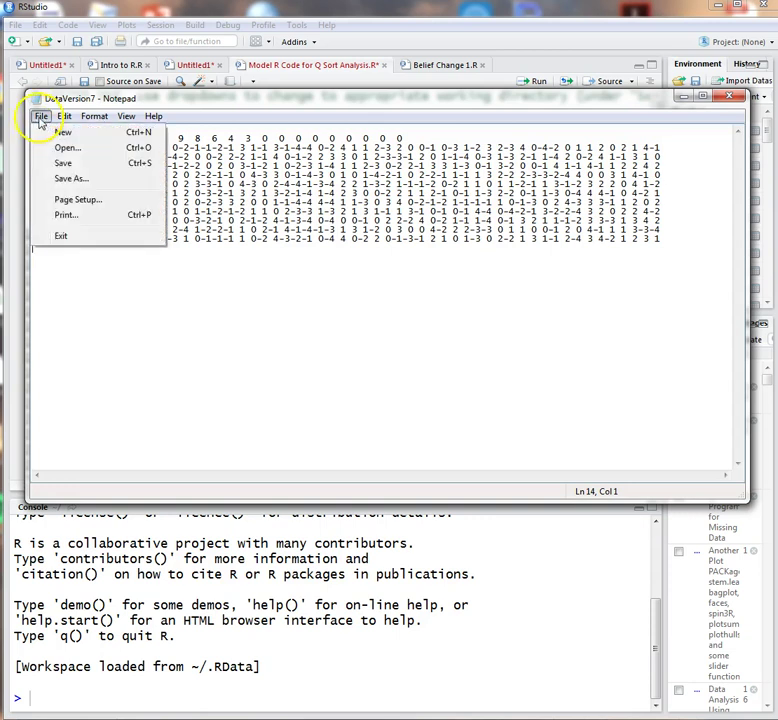
left_click(67, 180)
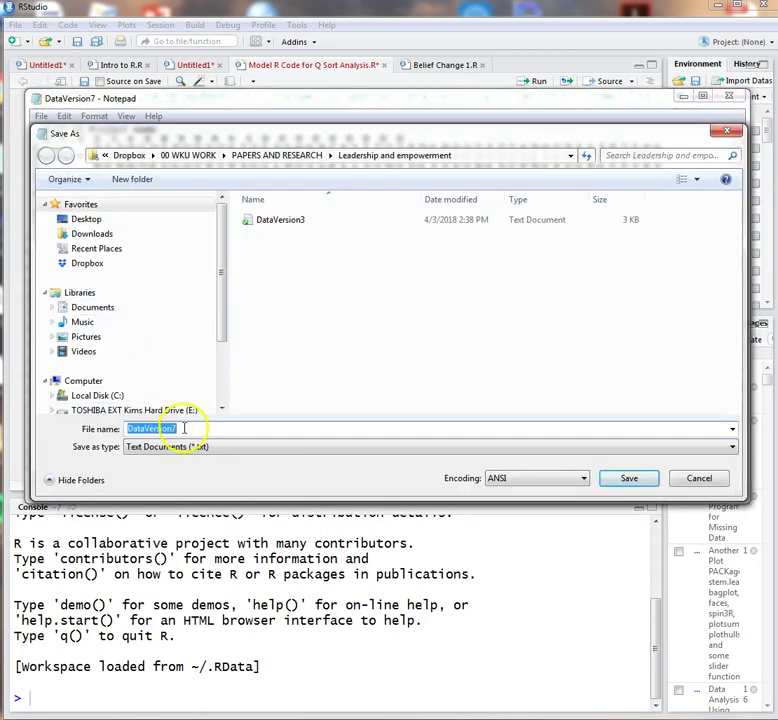
left_click(184, 428)
key("BackSpace")
key("BackSpace")
key("BackSpace")
key("BackSpace")
key("BackSpace")
key("BackSpace")
key("BackSpace")
key("BackSpace")
key("BackSpace")
key("BackSpace")
key("BackSpace")
key("BackSpace")
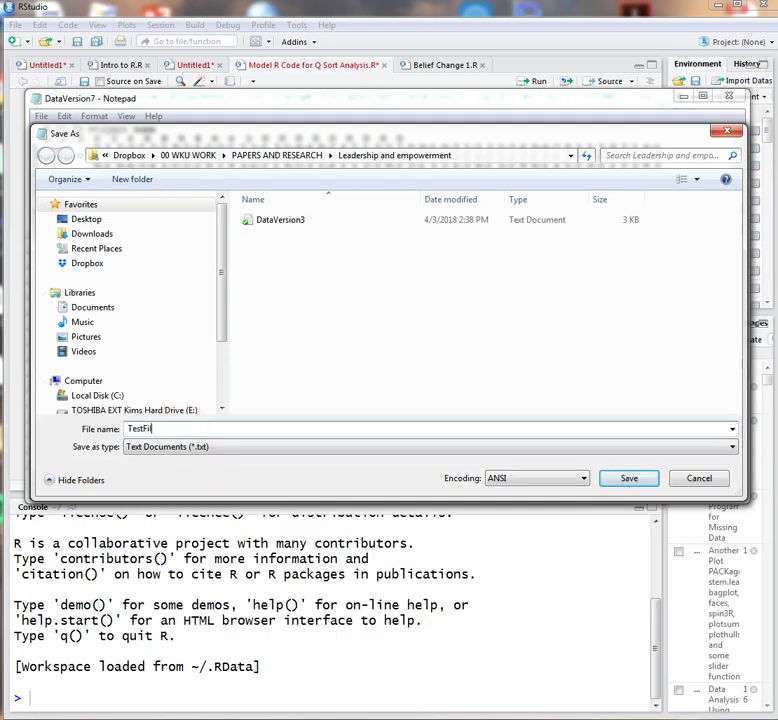
type("TestFile.DAT")
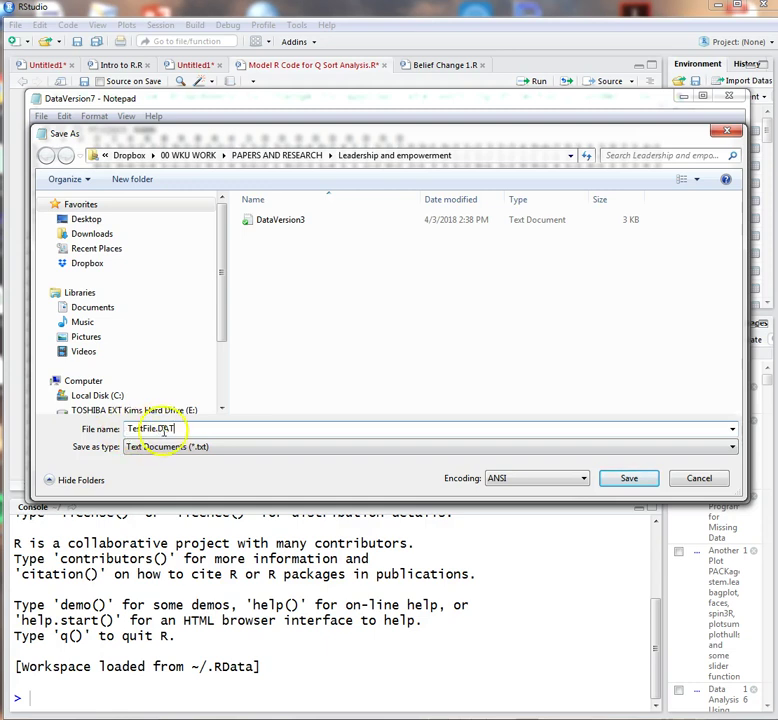
left_click(639, 477)
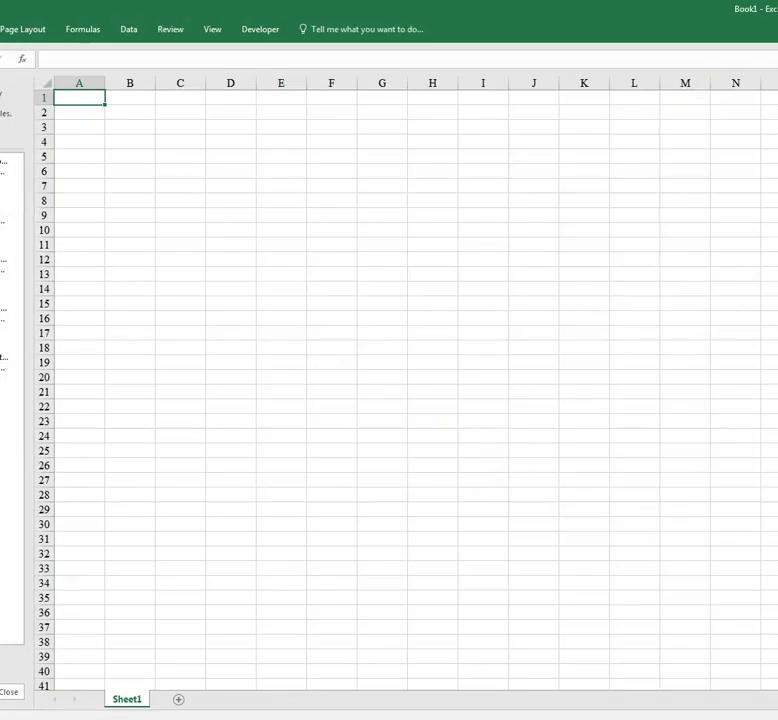
Switch to a blank Excel workbook, close the recovered-files list and restore the window to a smaller size.
left_click(8, 690)
left_click(83, 177)
left_click(210, 205)
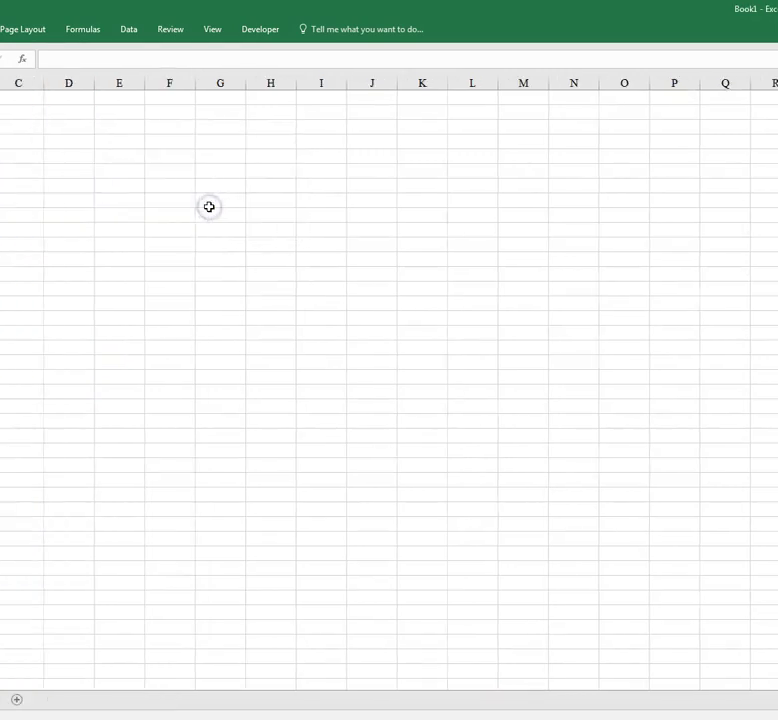
double_click(108, 14)
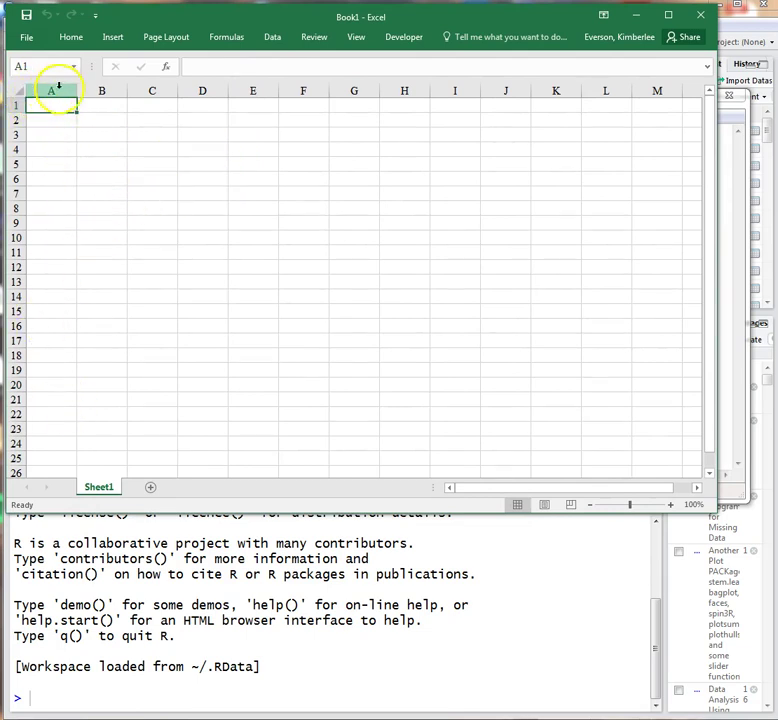
Highlight columns B through M, then column A, and keep the Home formatting commands displayed to examine the number format options.
left_click(118, 92)
left_click_drag(126, 94, 648, 99)
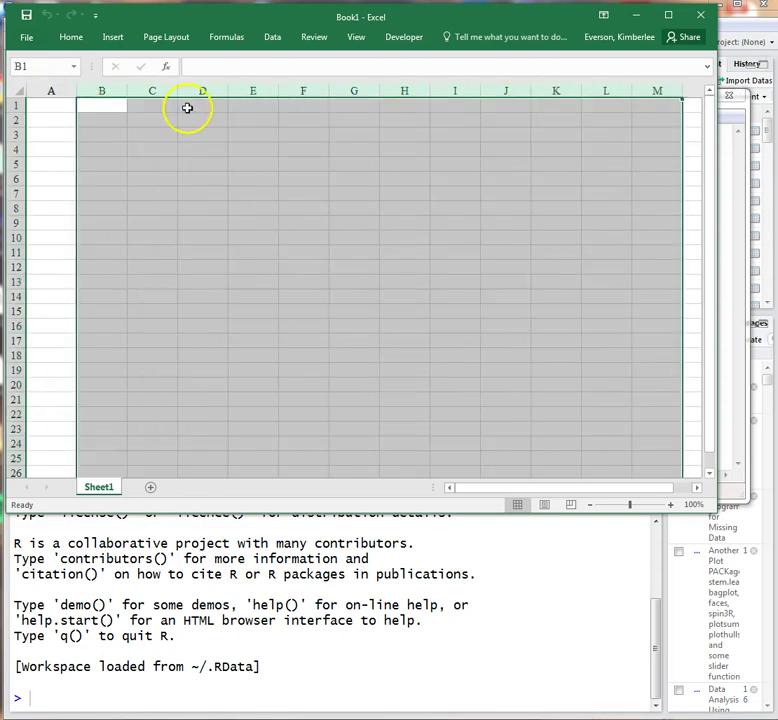
left_click(45, 90)
left_click(48, 88)
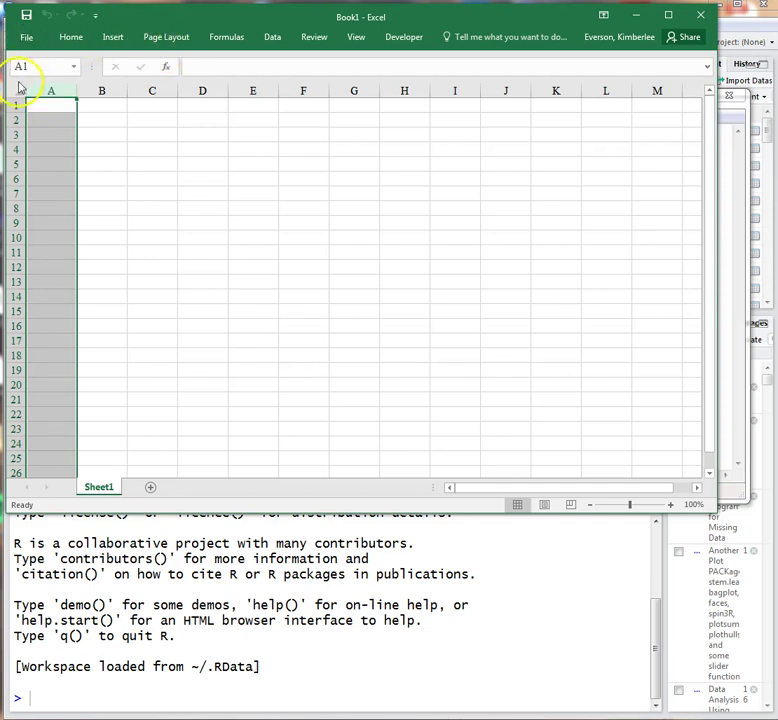
left_click(61, 40)
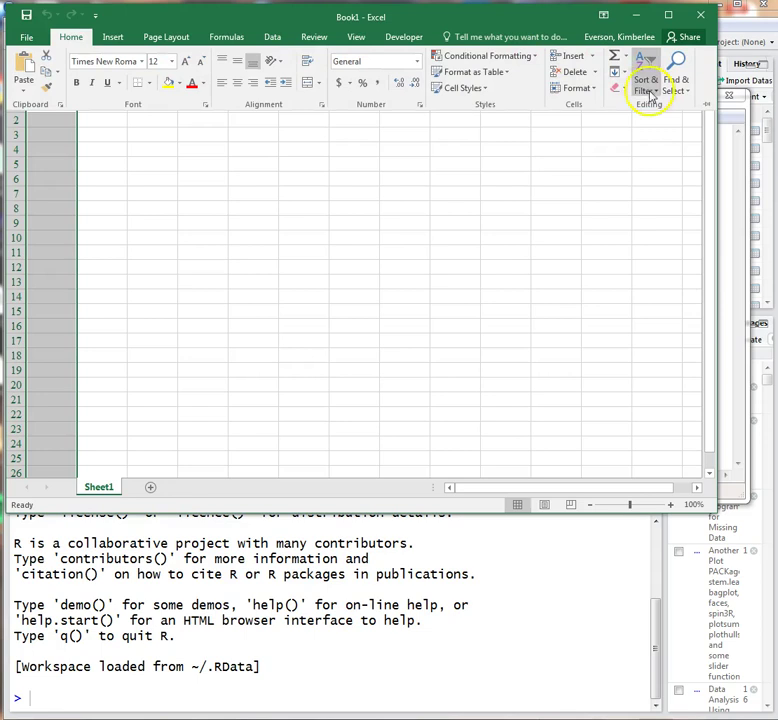
left_click(708, 104)
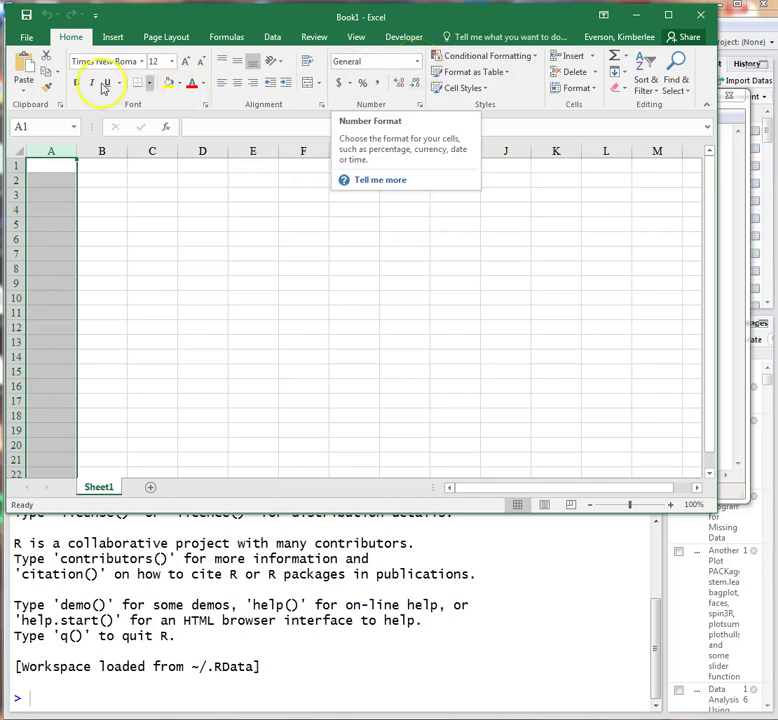
View the file types available for saving the workbook in the Leadership and empowerment folder, then cancel saving and close Excel.
left_click(27, 38)
left_click(37, 177)
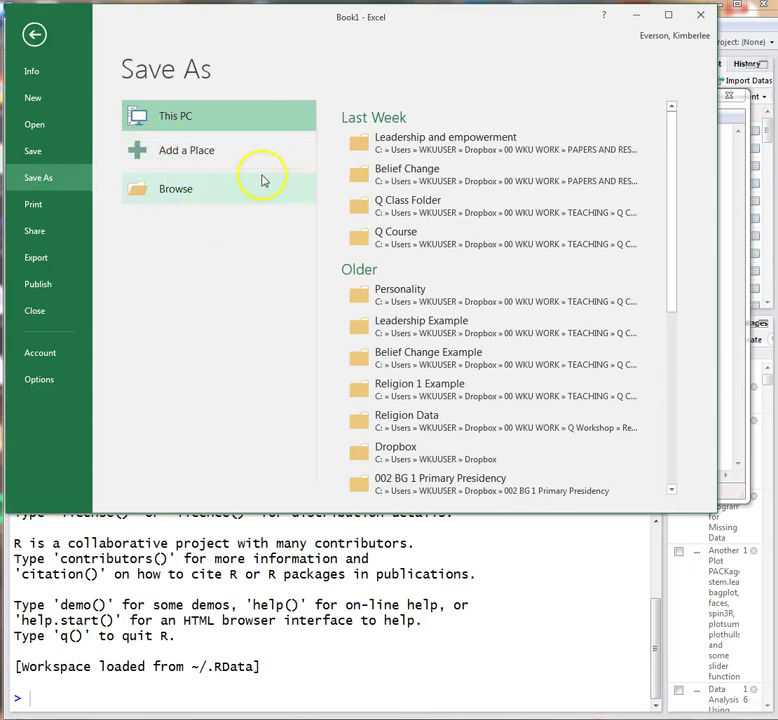
left_click(384, 143)
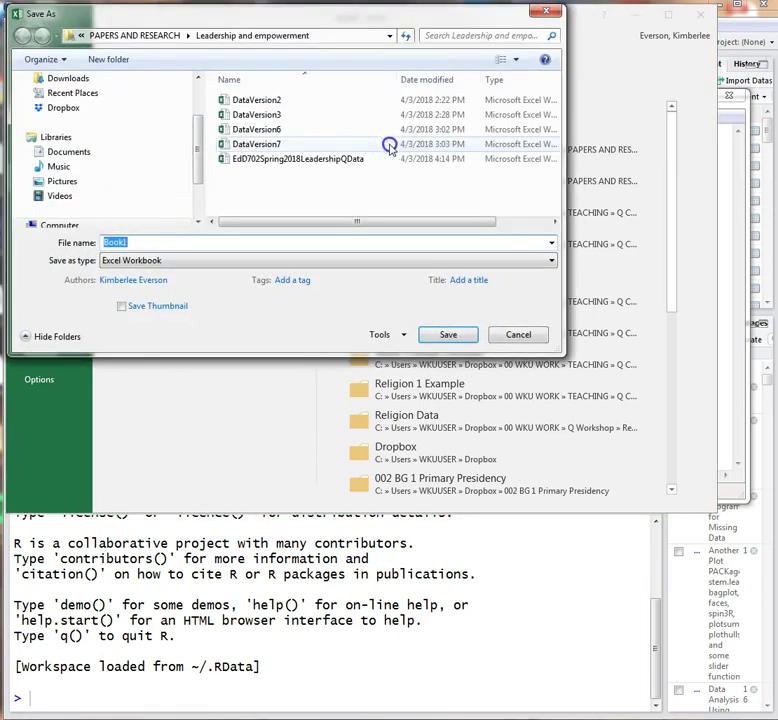
left_click(550, 260)
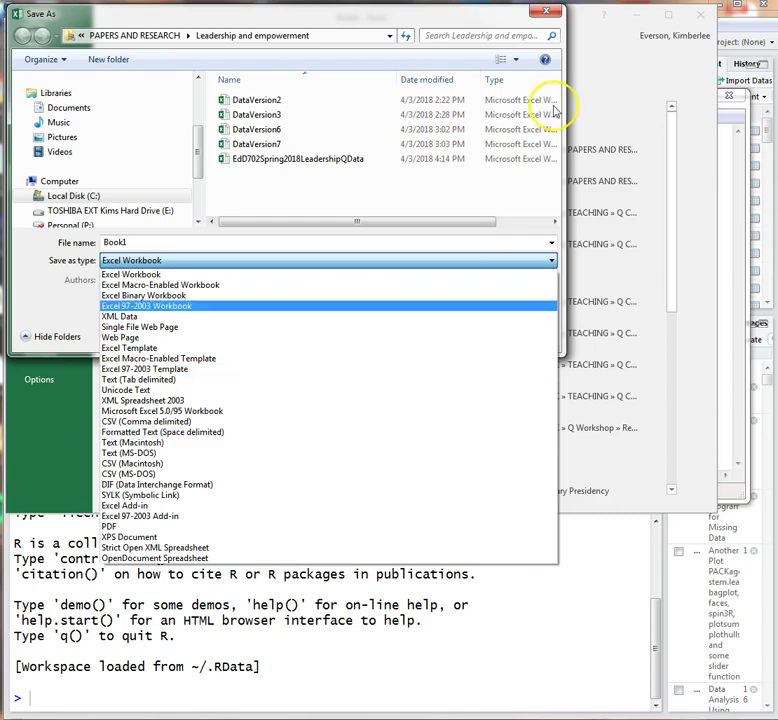
left_click(545, 15)
left_click(545, 15)
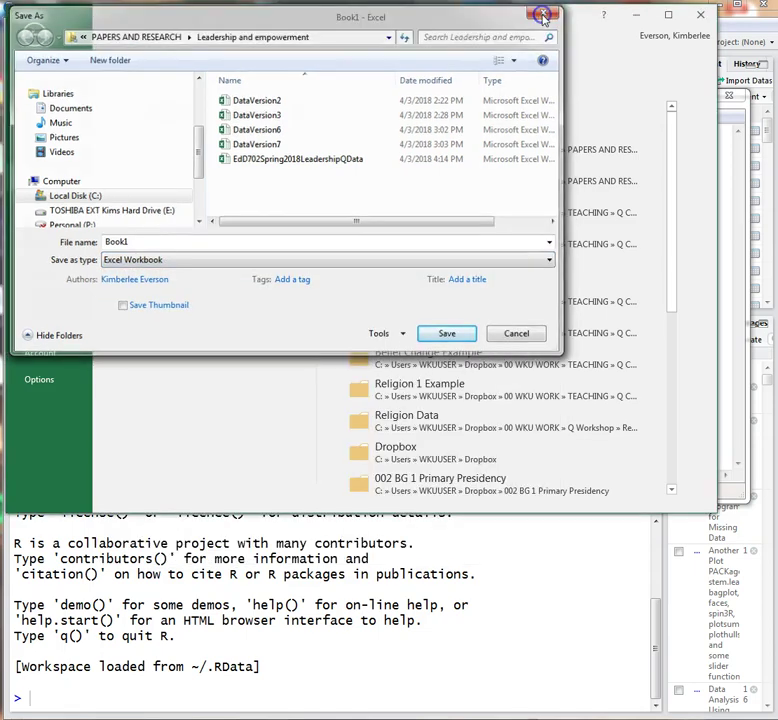
left_click(695, 17)
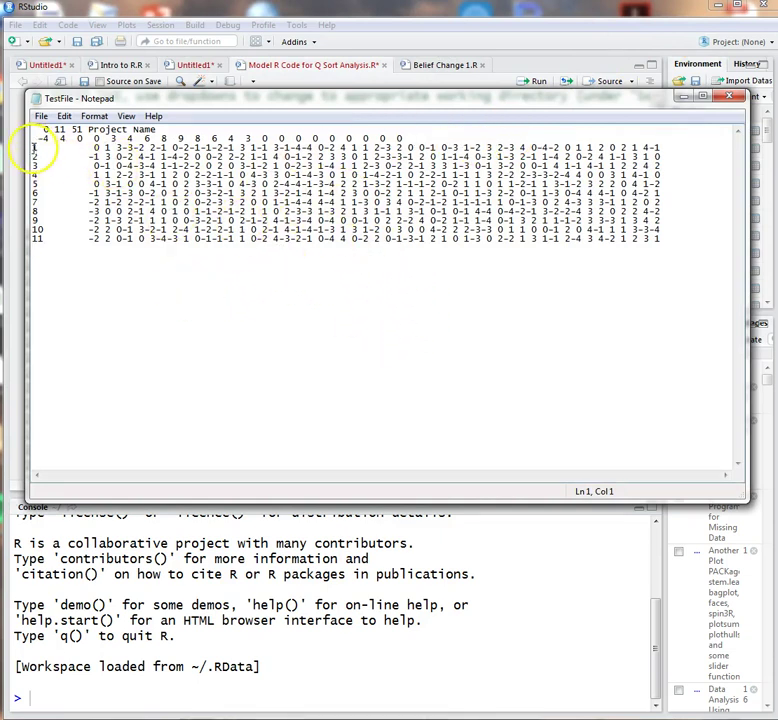
Highlight the eleven numbered Q-sort data rows in the text file to examine them, then clear the selection.
left_click_drag(31, 148, 205, 252)
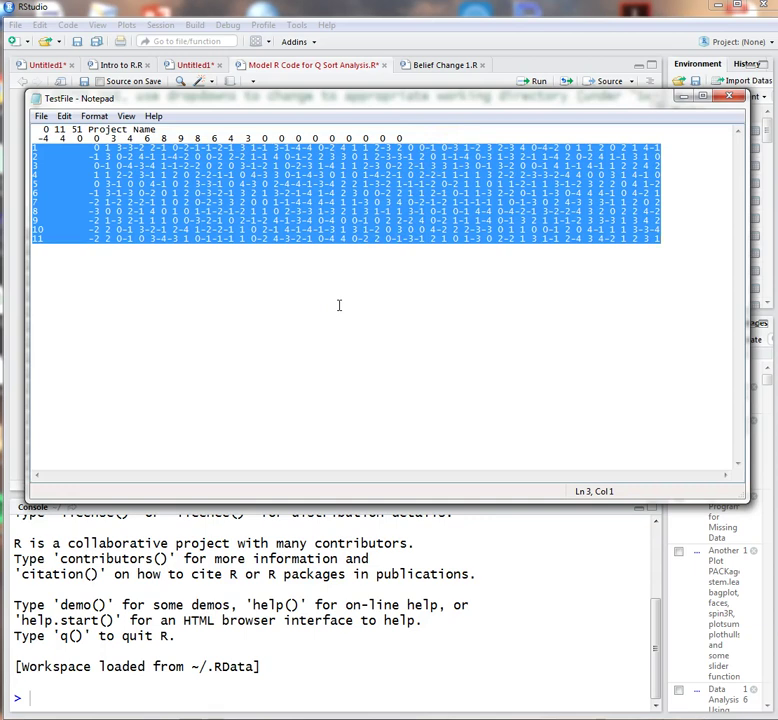
left_click(339, 305)
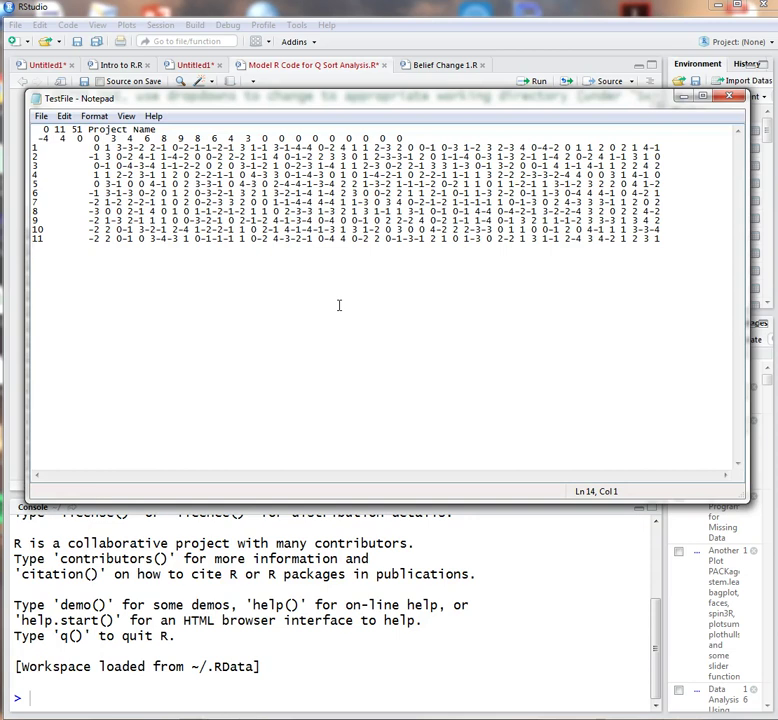
left_click(327, 312)
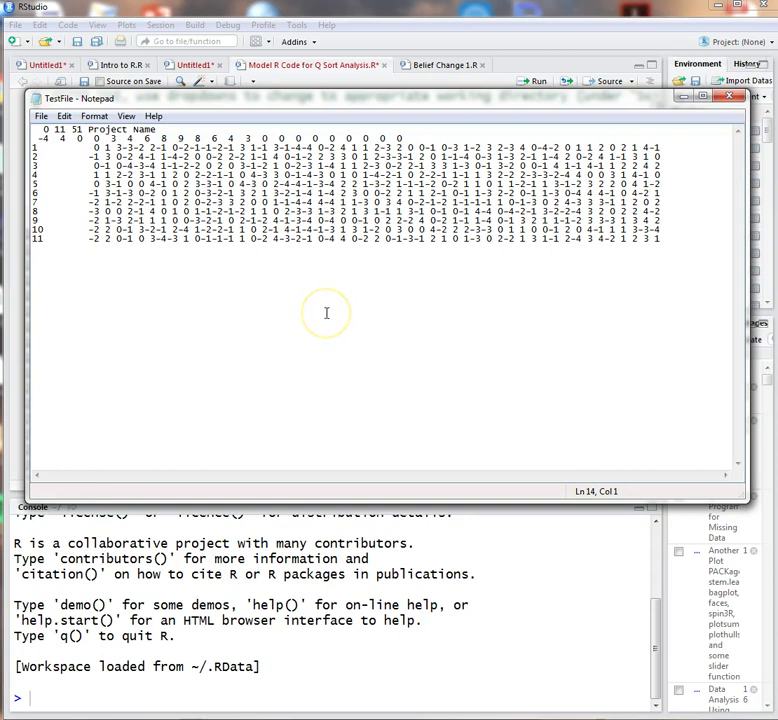